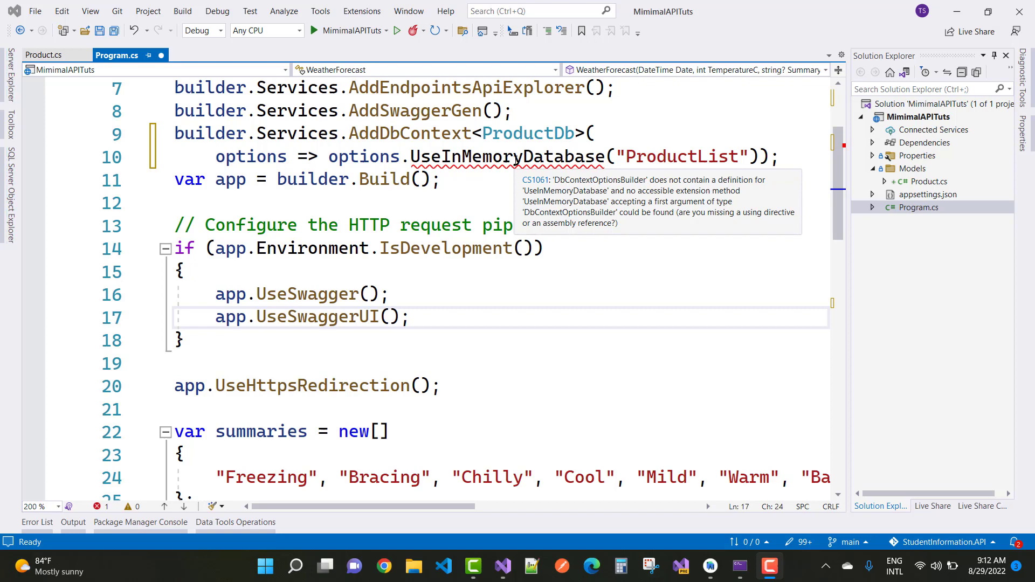
# Step: Inspect the UseInMemoryDatabase error on lines 10-11, viewing suggested fixes without applying any
pyautogui.click(470, 180)
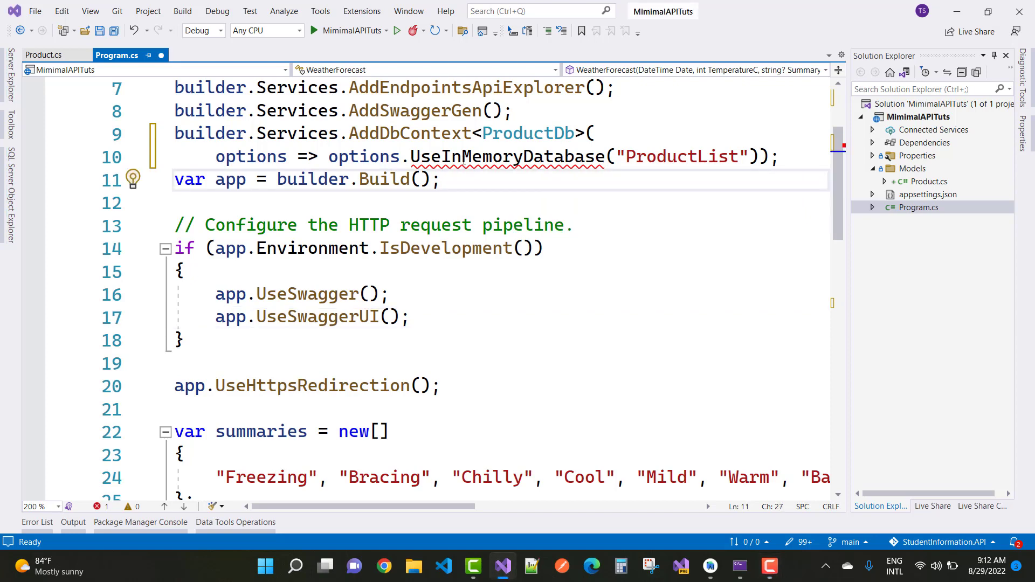
pyautogui.moveTo(443, 179); pyautogui.dragTo(462, 156)
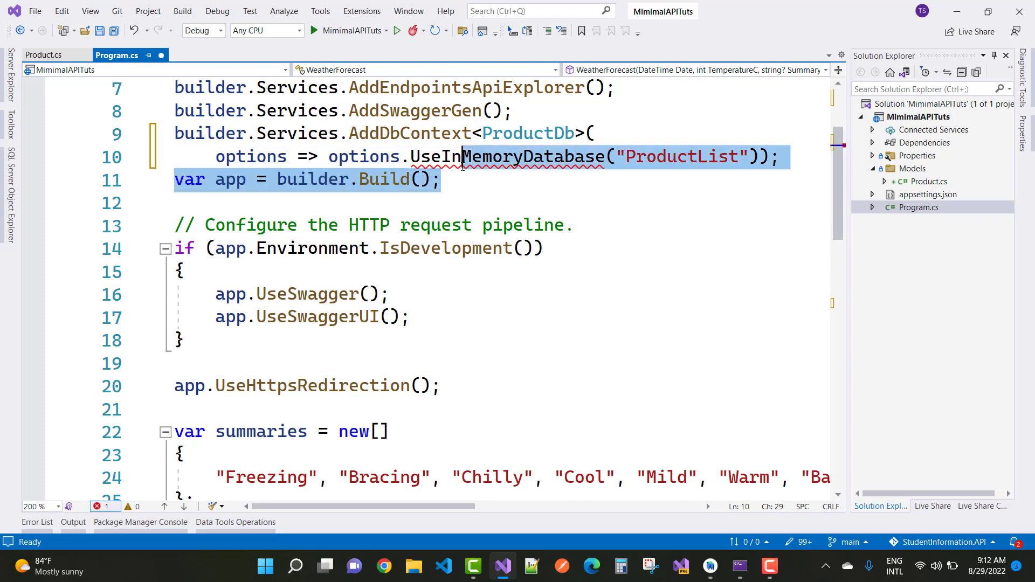
pyautogui.click(463, 156)
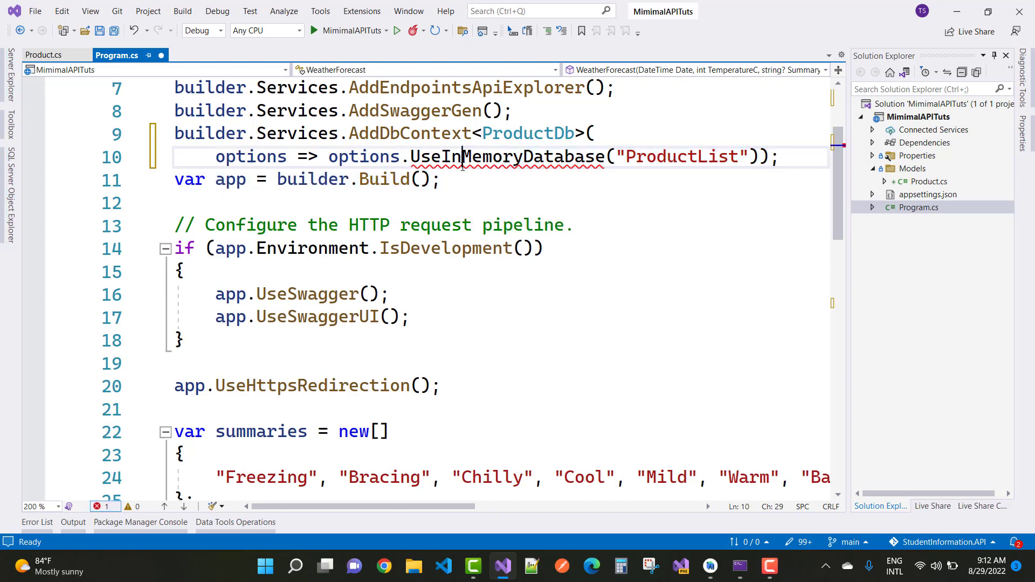
pyautogui.hotkey('ctrl', '.')
pyautogui.moveTo(192, 182)
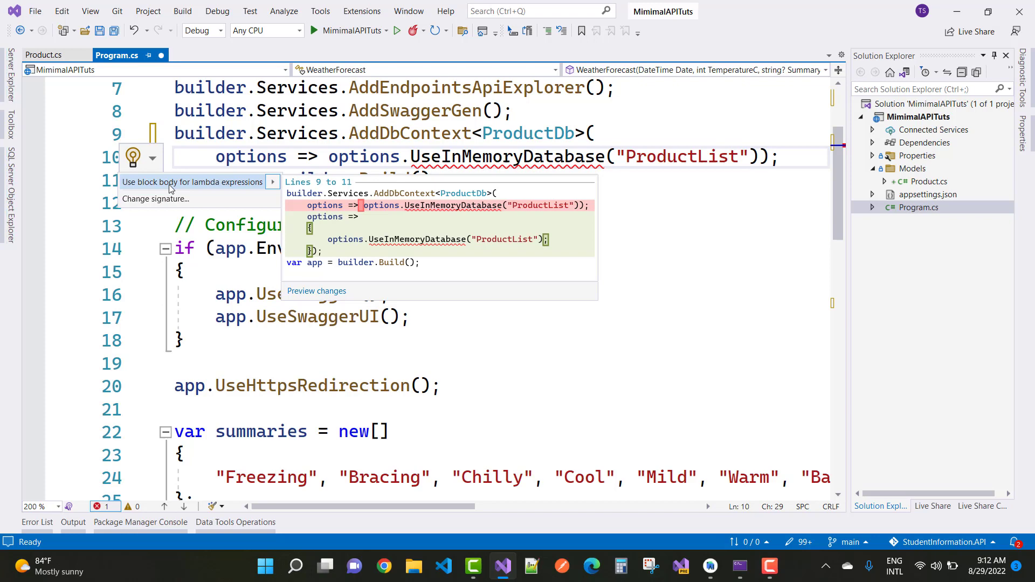
pyautogui.click(692, 225)
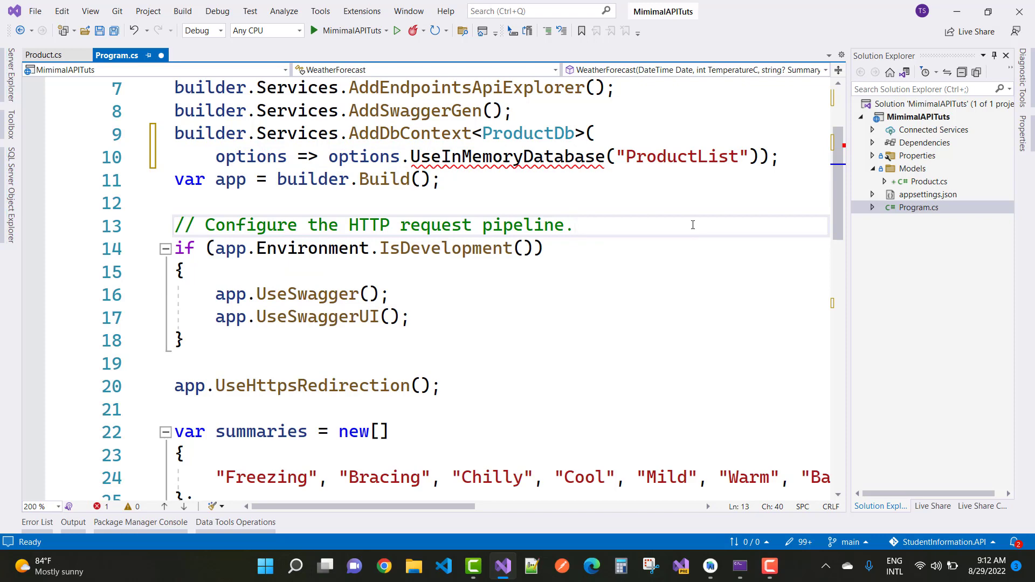
pyautogui.hotkey('shift', 'Up')
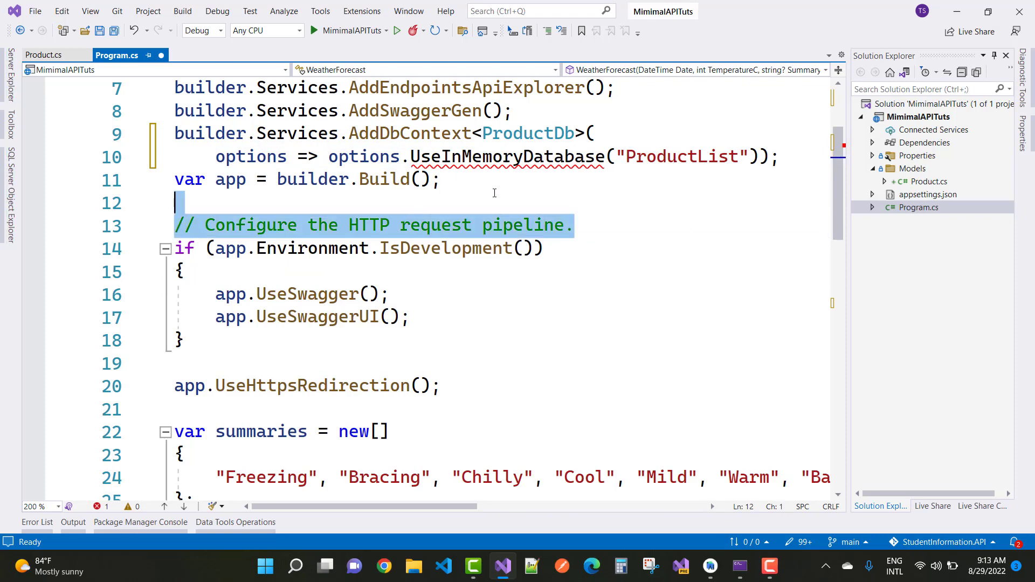
pyautogui.click(494, 199)
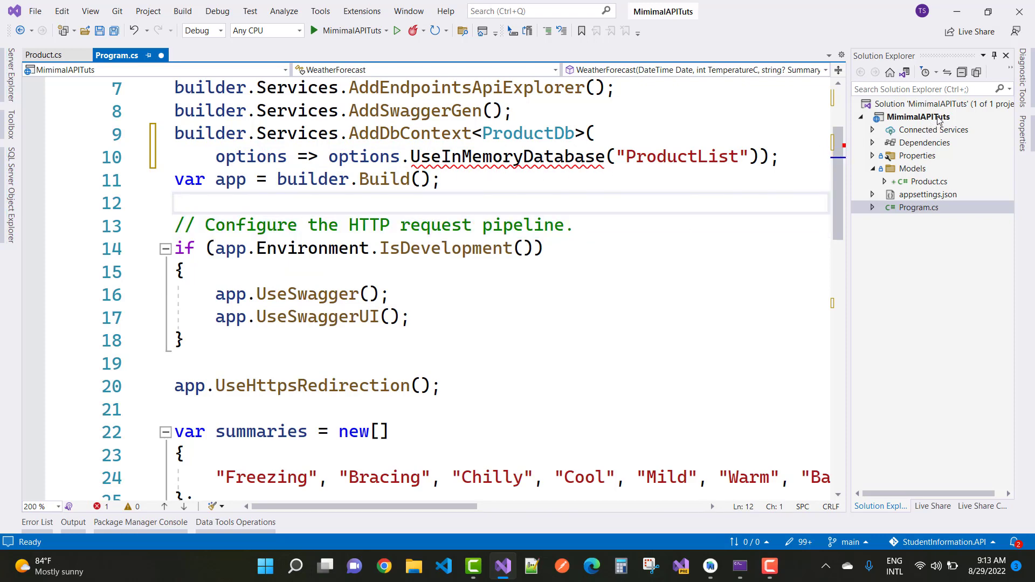
# Step: Open the MimimalAPITuts NuGet Package Manager on its Browse view
pyautogui.click(918, 117)
pyautogui.rightClick(918, 116)
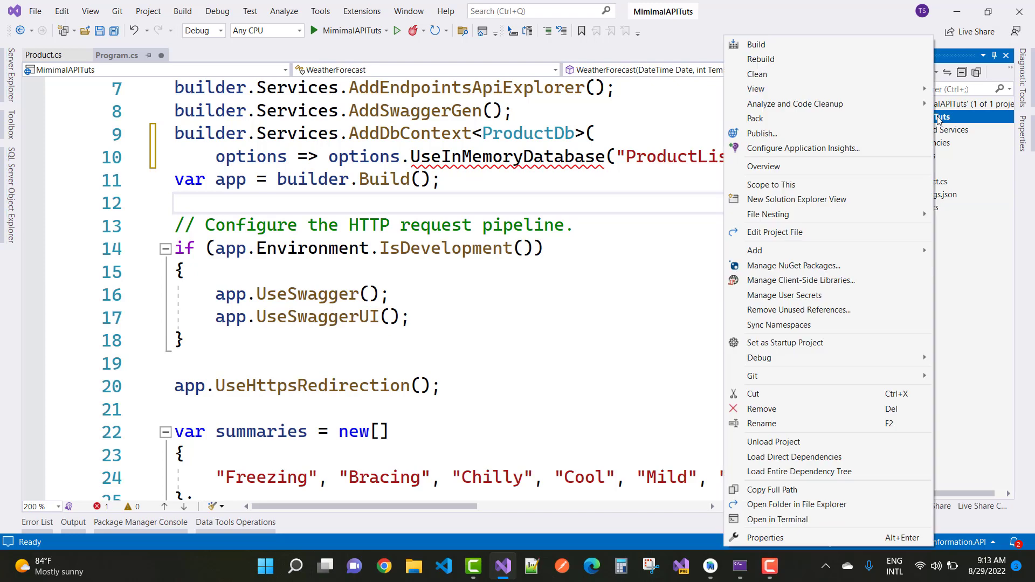
pyautogui.click(822, 268)
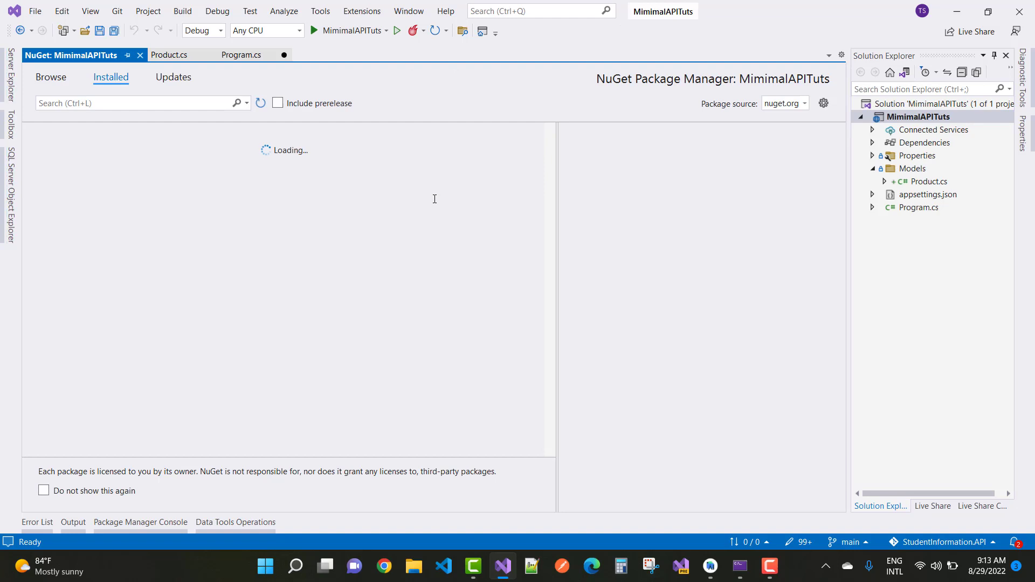
pyautogui.click(50, 77)
# Step: Search for 'Microsoft.EntityFraeworkcore.Inmemory', get no results, and select the query to replace it
pyautogui.click(89, 103)
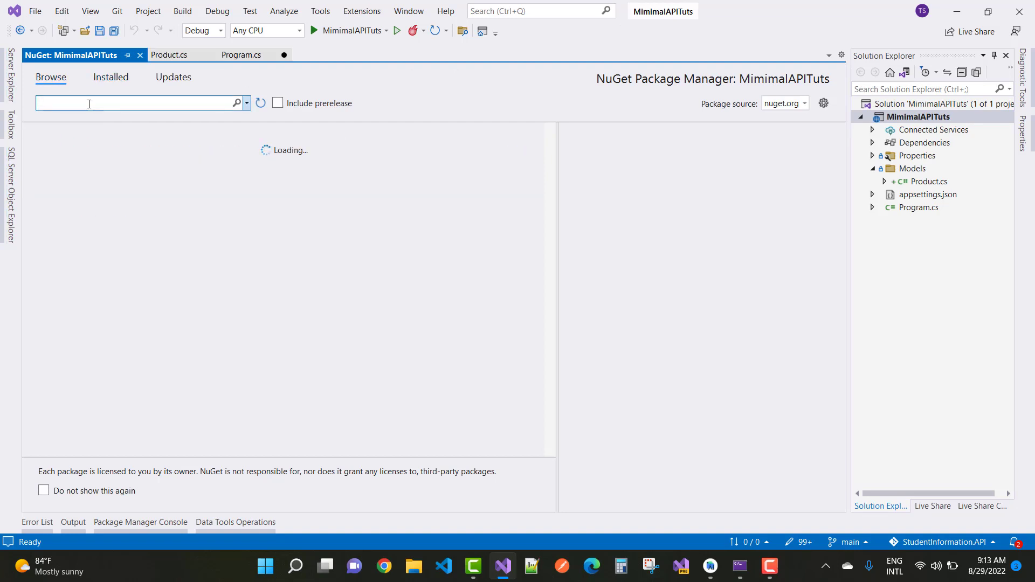
pyautogui.write('Microsoft')
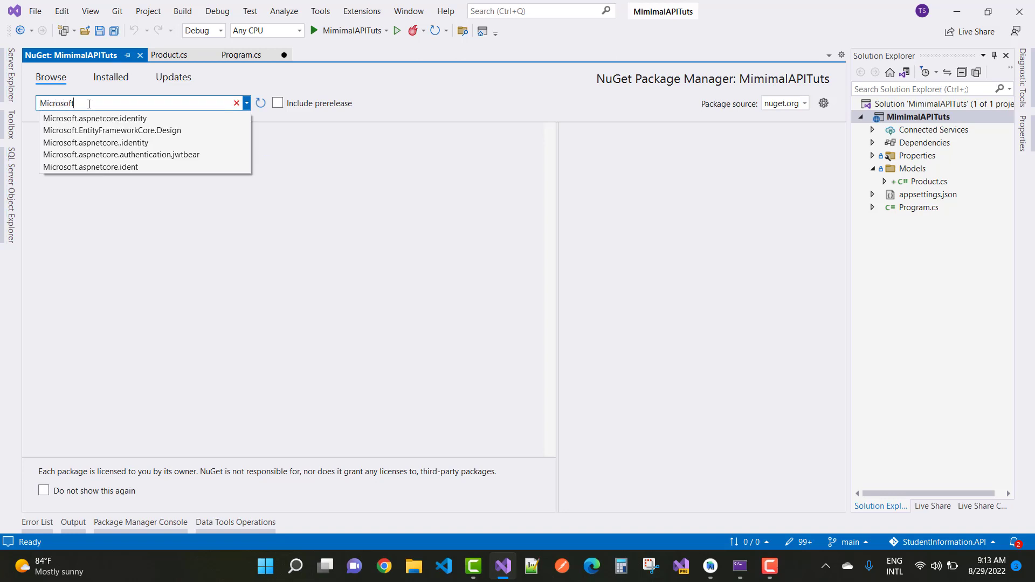
pyautogui.write('.Enti')
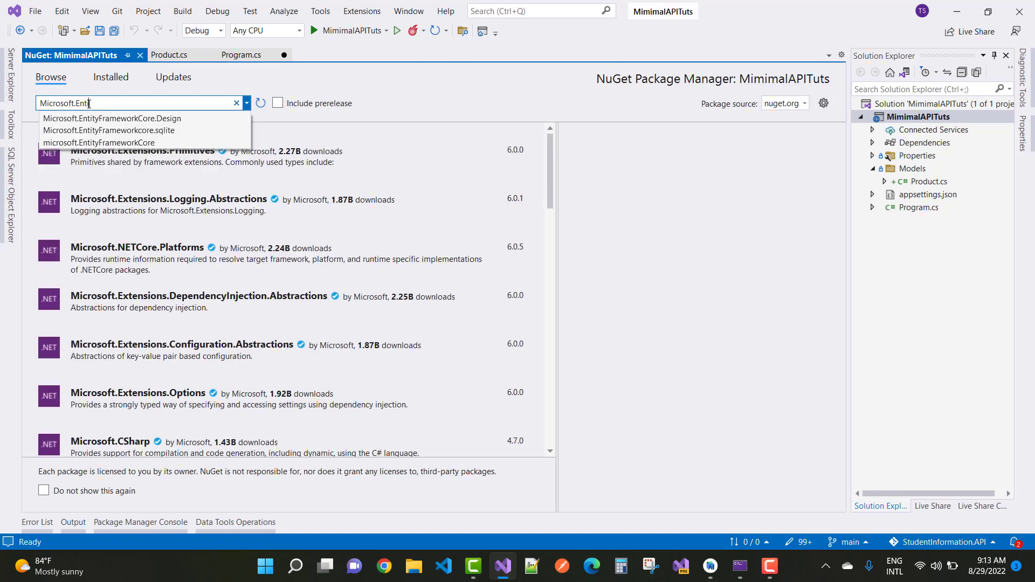
pyautogui.write('tyFraew')
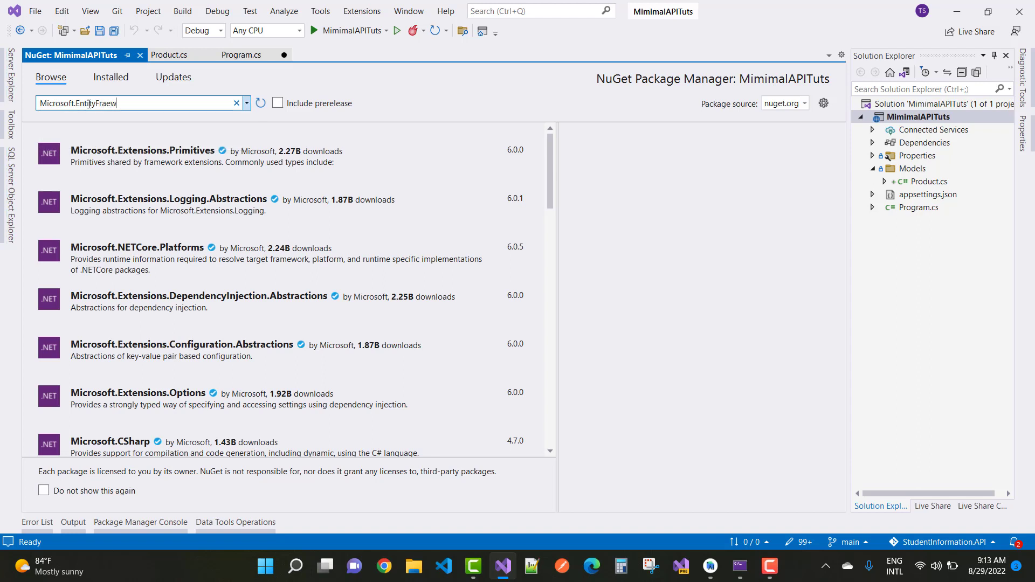
pyautogui.write('orkcor')
pyautogui.press('BackSpace')
pyautogui.press('BackSpace')
pyautogui.write('ore')
pyautogui.write('.')
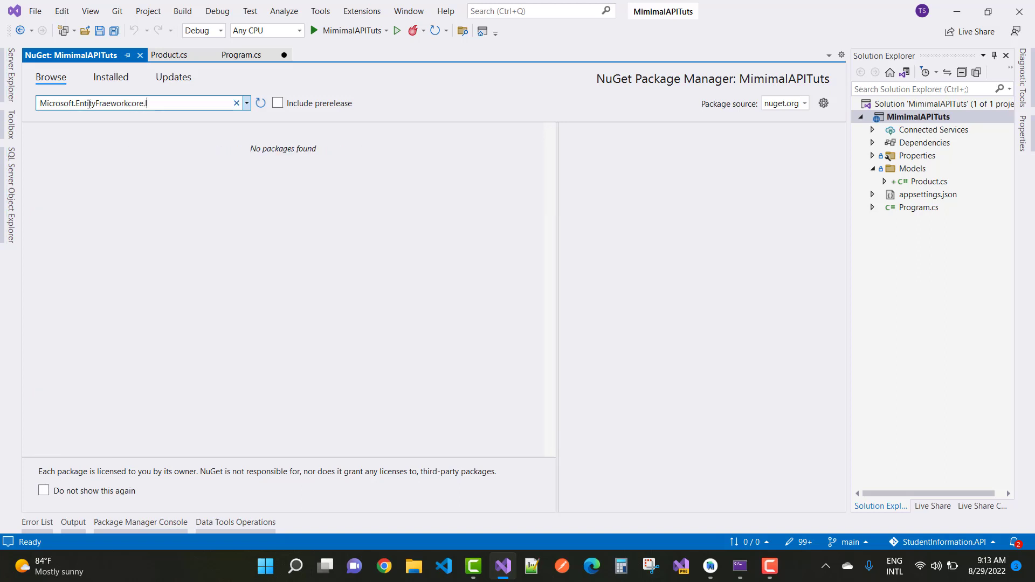
pyautogui.write('Inmemory')
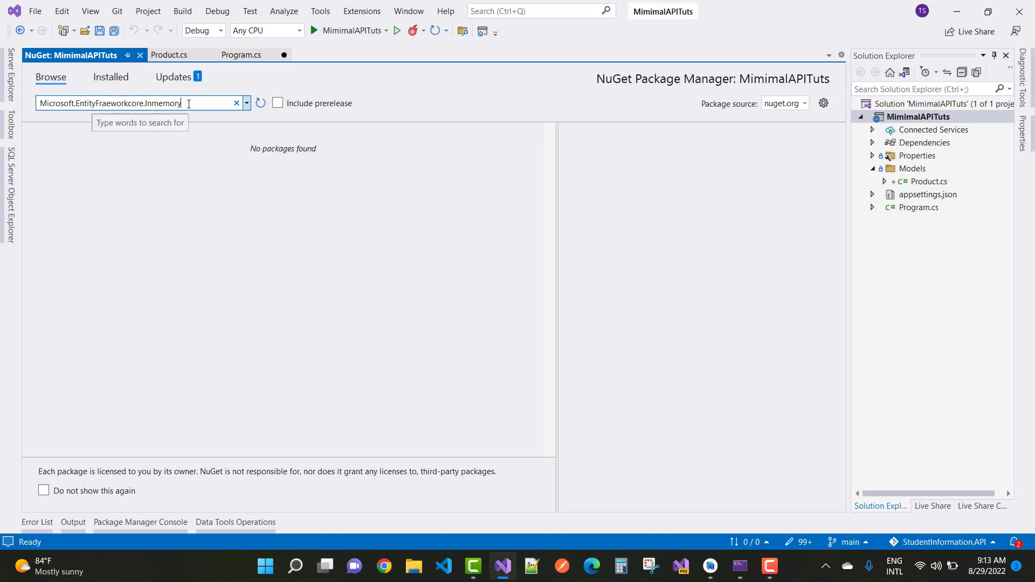
pyautogui.moveTo(188, 103); pyautogui.dragTo(28, 104)
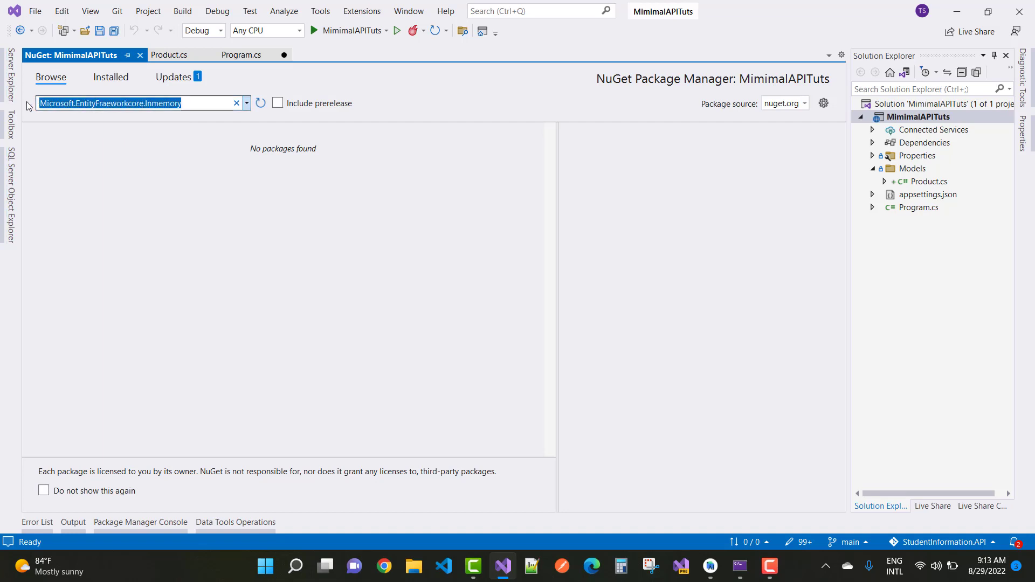
pyautogui.write('InMemory')
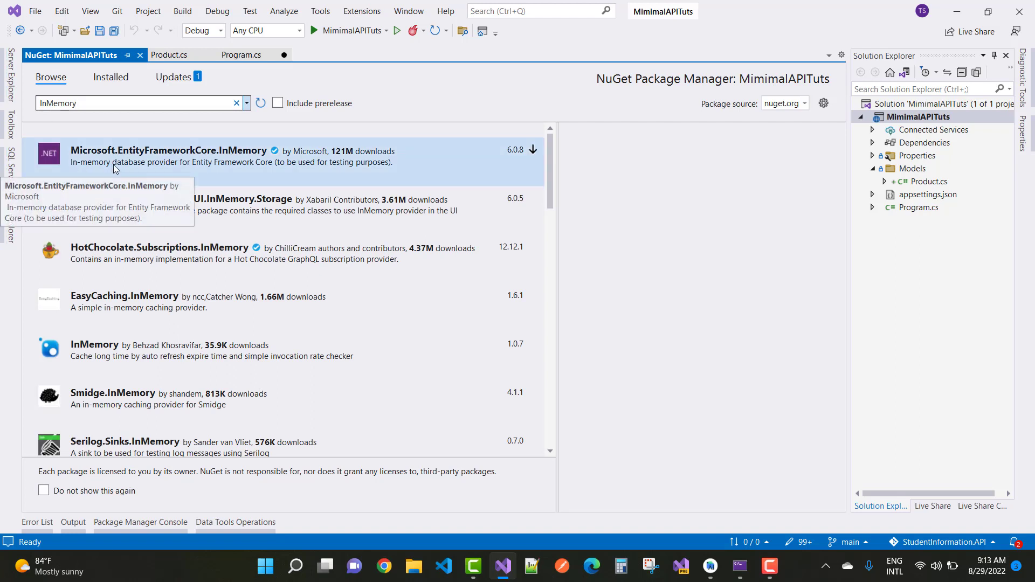
# Step: Install Microsoft.EntityFrameworkCore.InMemory 6.0.8 into MimimalAPITuts, accepting its license
pyautogui.click(228, 171)
pyautogui.click(800, 178)
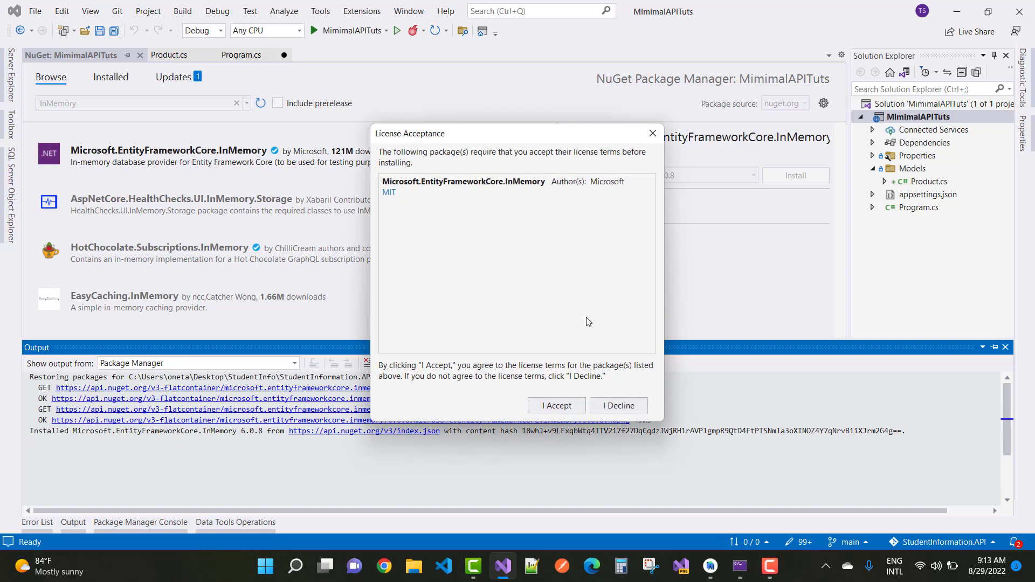
pyautogui.click(556, 405)
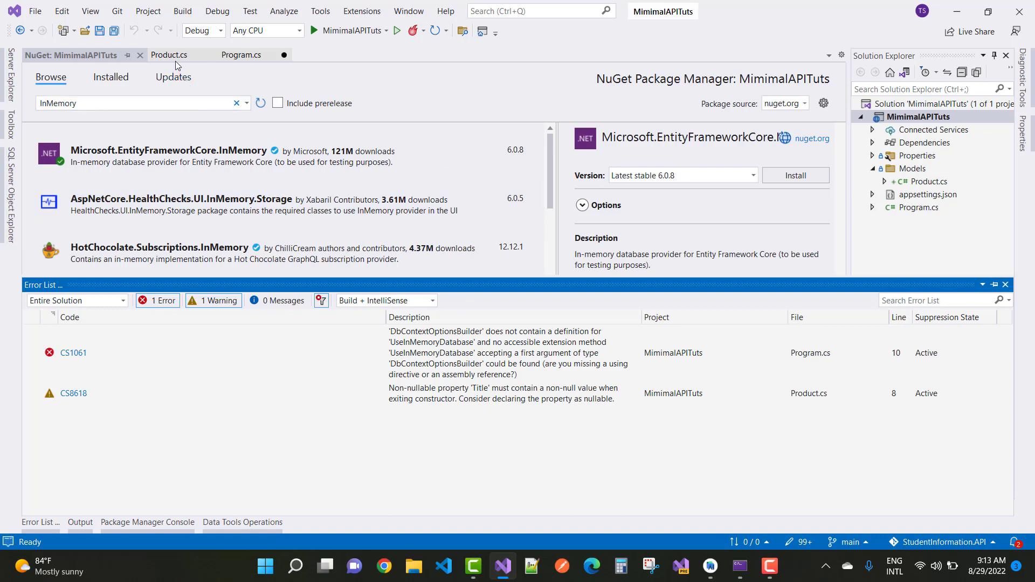
pyautogui.click(236, 54)
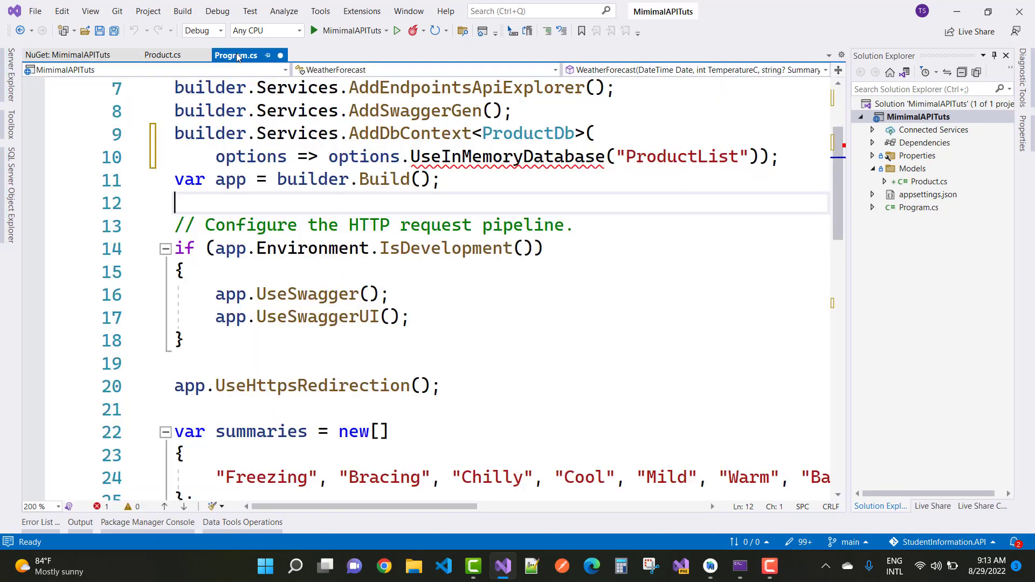
pyautogui.click(493, 155)
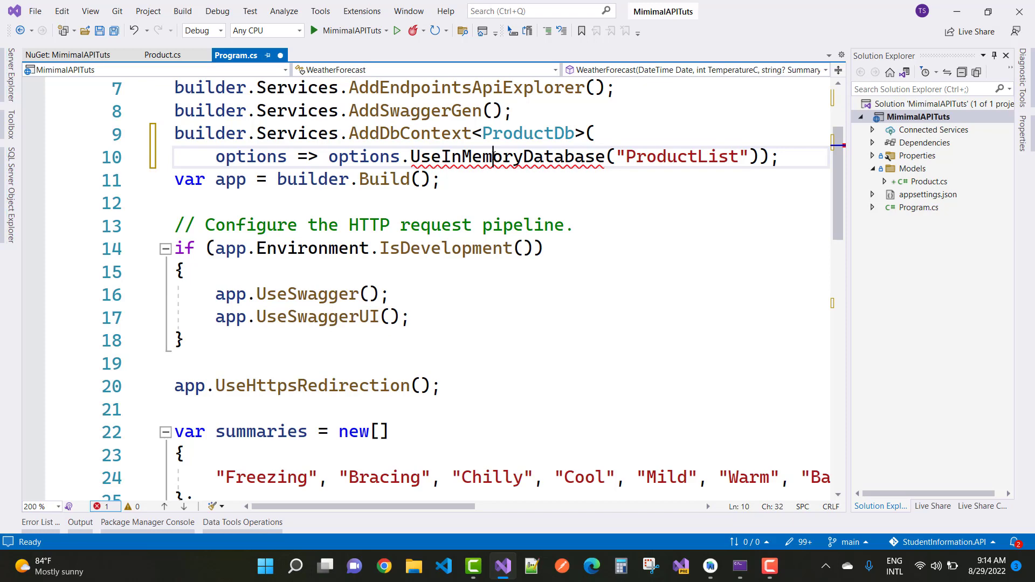
pyautogui.hotkey('ctrl', '.')
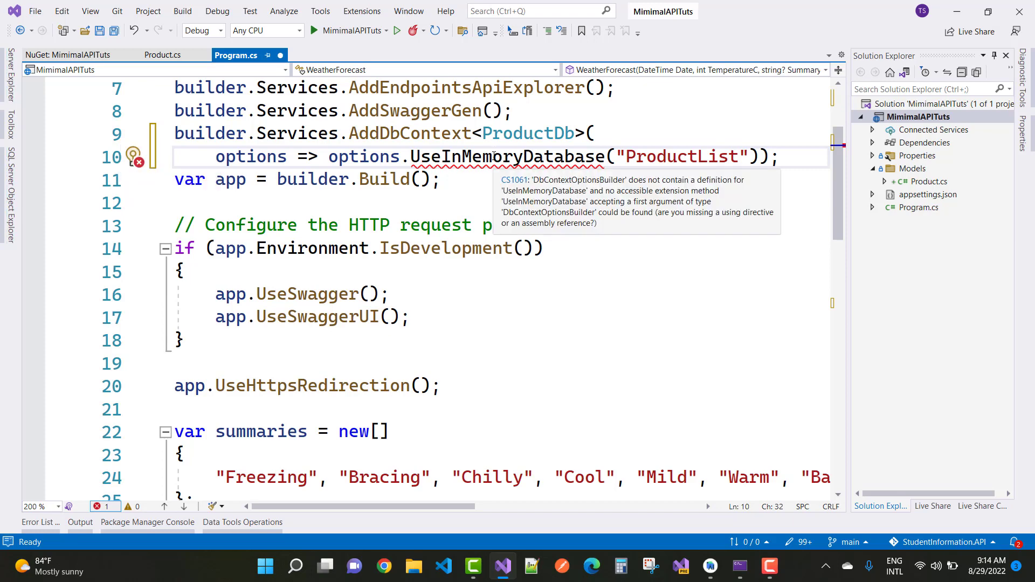
# Step: Add 'using Microsoft.EntityFrameworkCore;' from the Quick Actions fixes for UseInMemoryDatabase
pyautogui.hotkey('ctrl', '.')
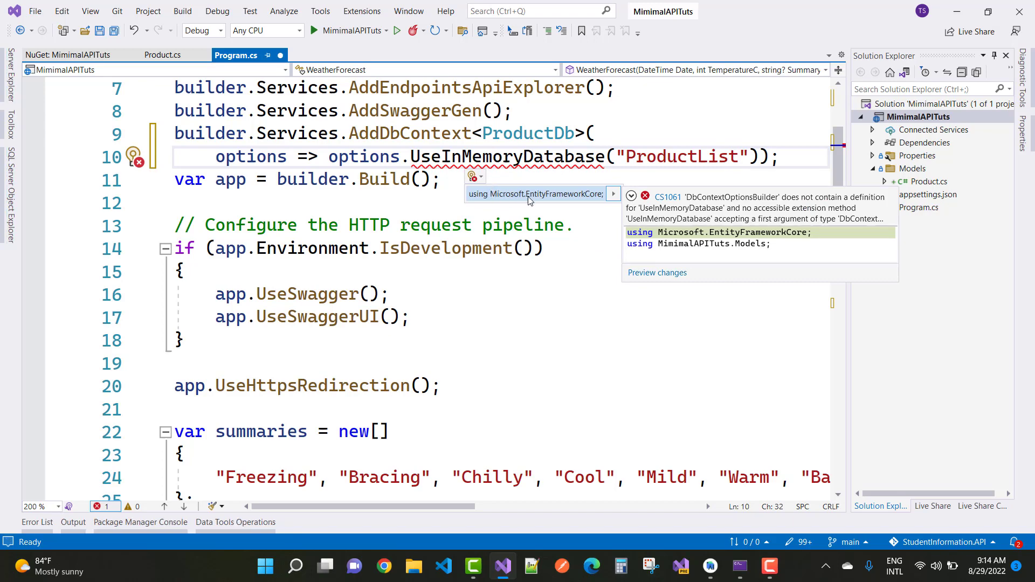
pyautogui.click(513, 197)
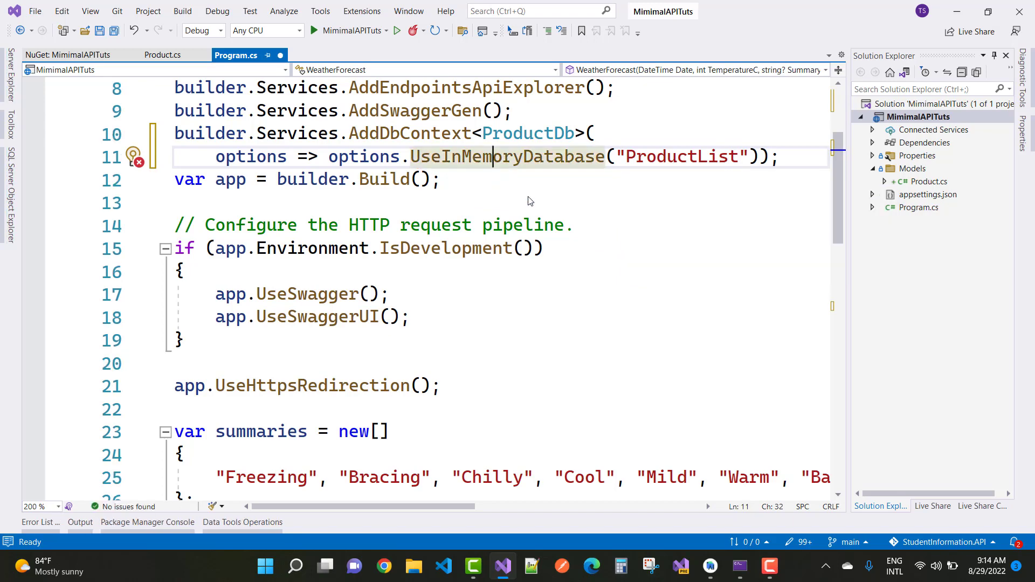